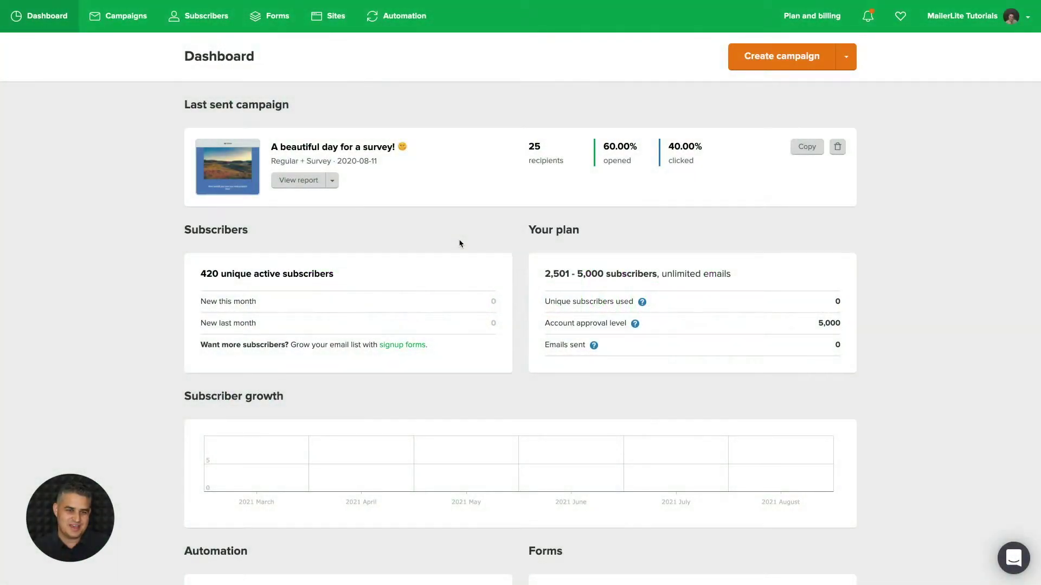
Step: Go to Campaigns to show the Drafts list of 62 draft campaigns
left_click(126, 17)
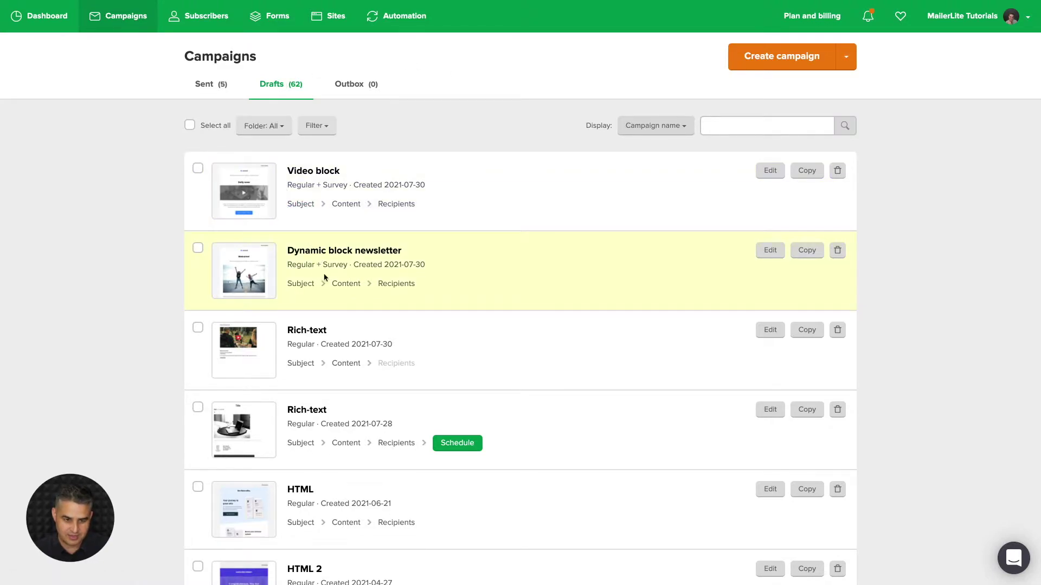
Step: Open the Dynamic block newsletter content, edit its {$name} intro line, and check the subscriber variables
left_click(345, 285)
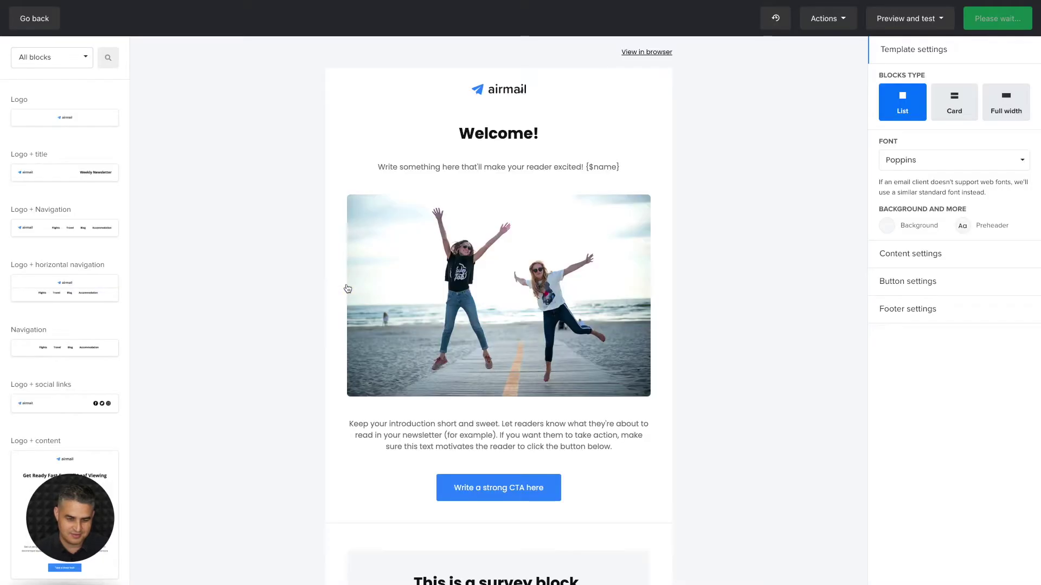
mouse_move(408, 291)
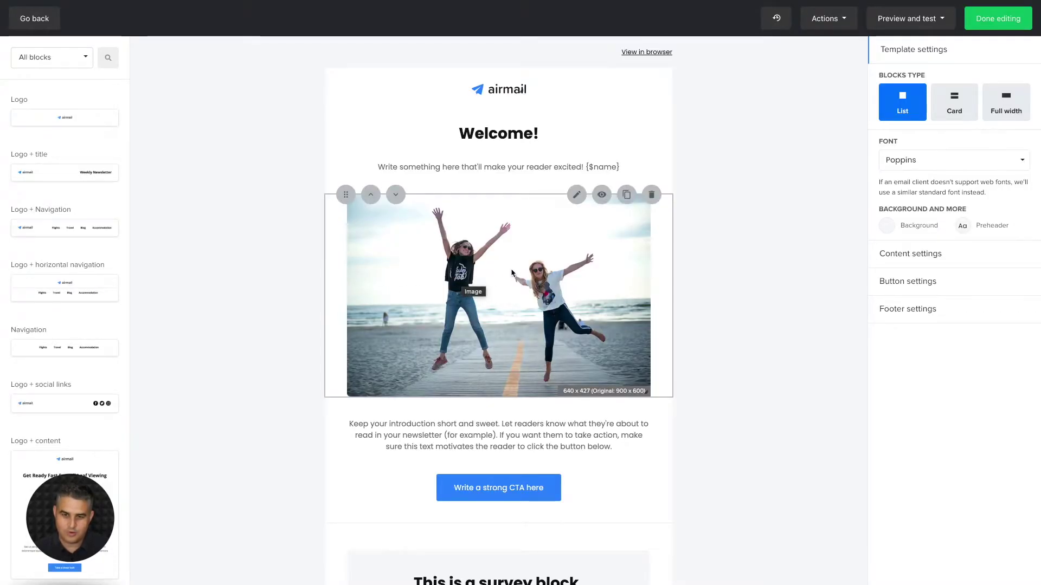
mouse_move(553, 190)
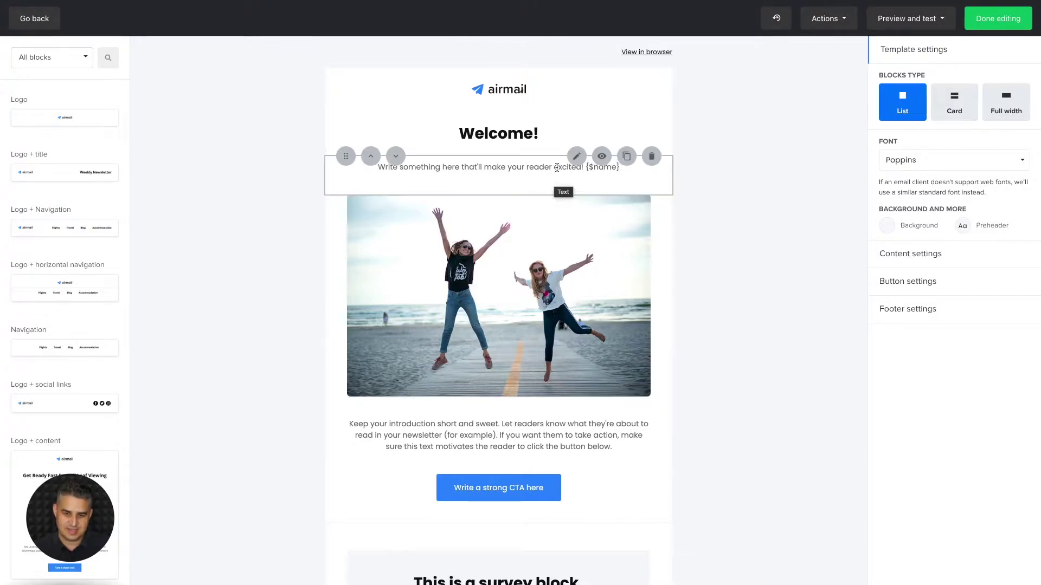
left_click(539, 169)
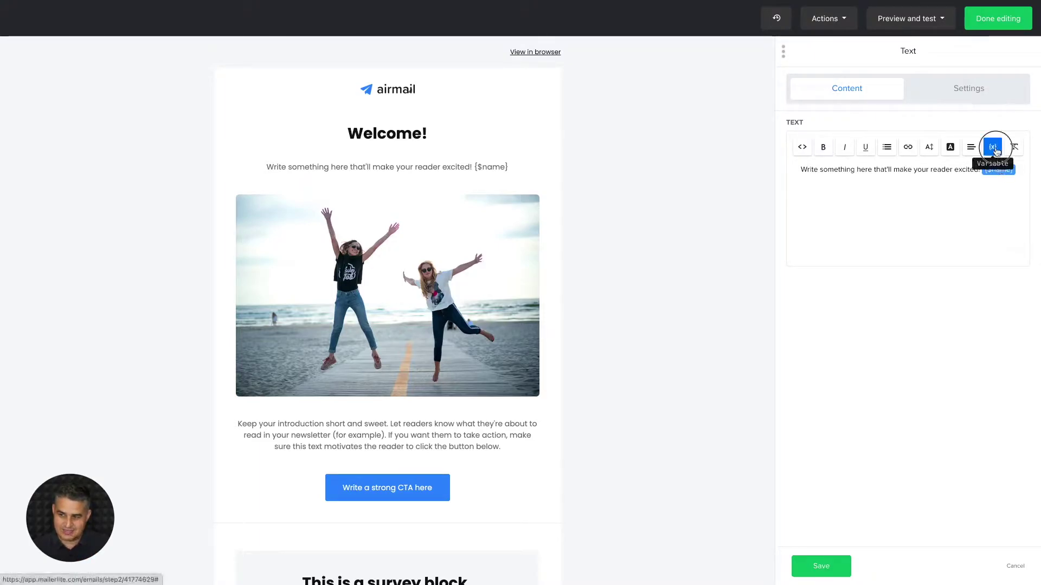
left_click(994, 148)
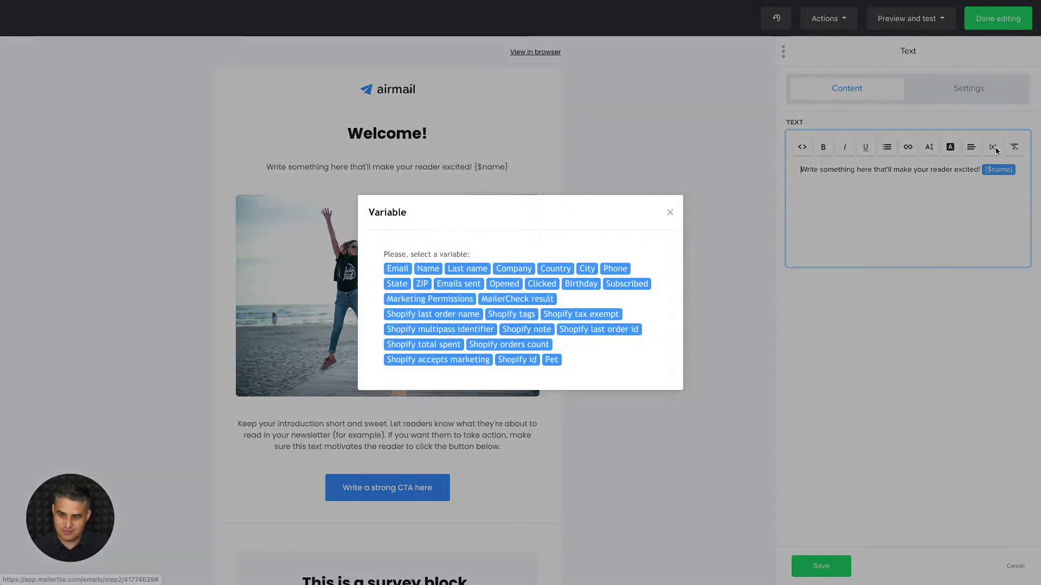
left_click(670, 213)
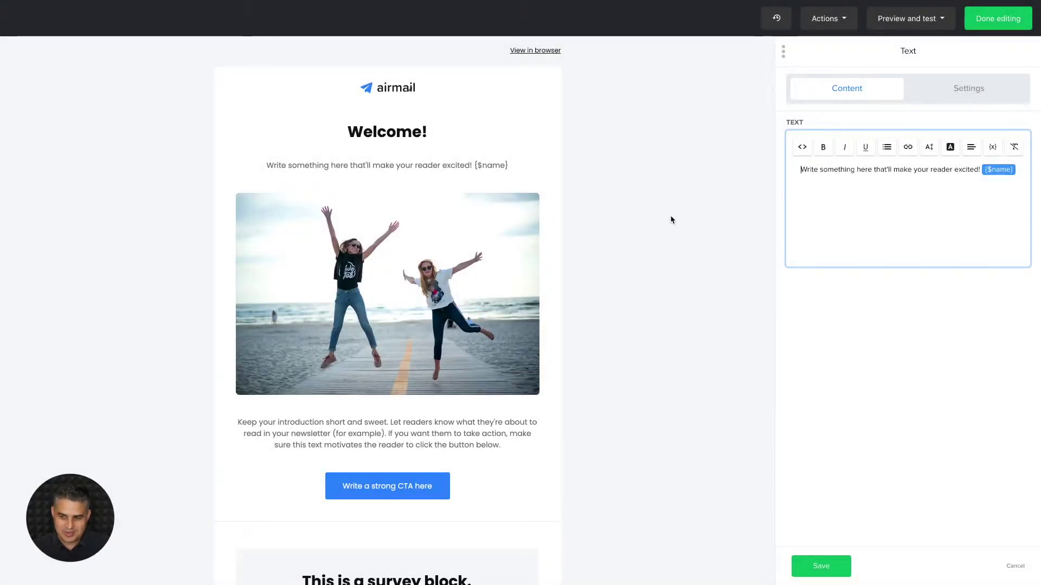
Step: Open the Welcome title block's Dynamic content 'Choose a target audience' options
mouse_move(523, 185)
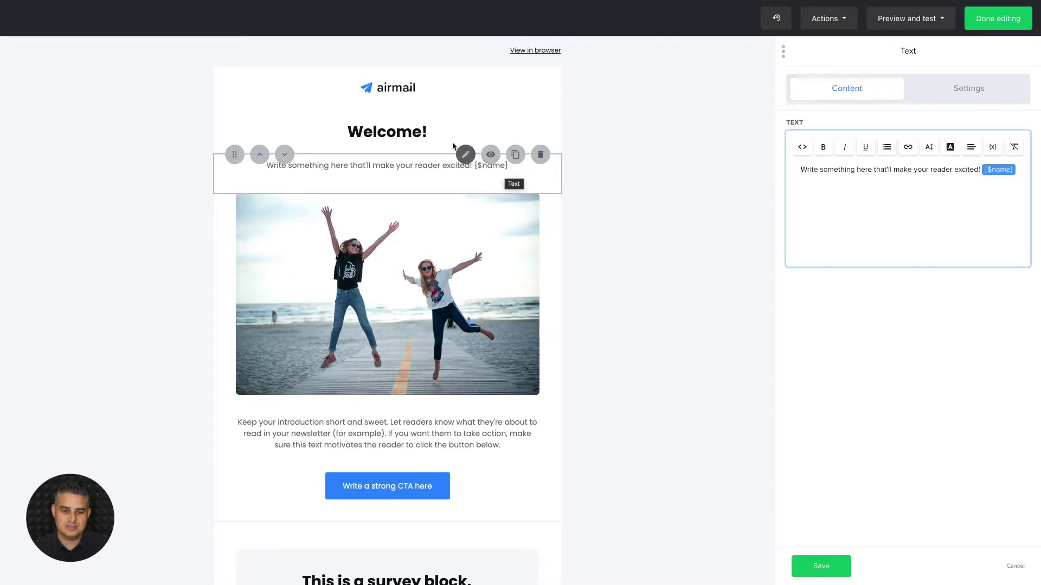
mouse_move(455, 144)
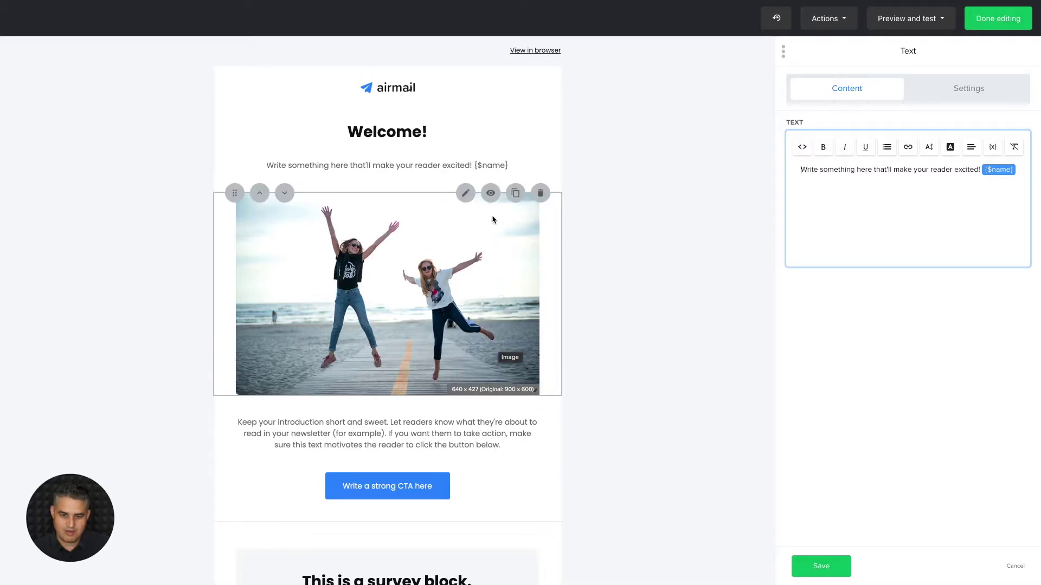
mouse_move(490, 170)
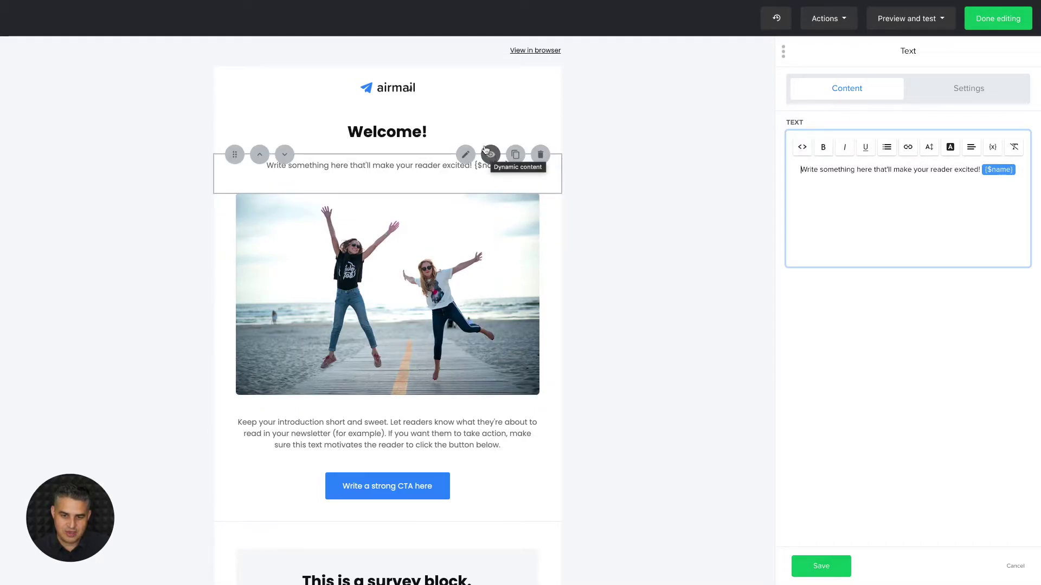
left_click(490, 111)
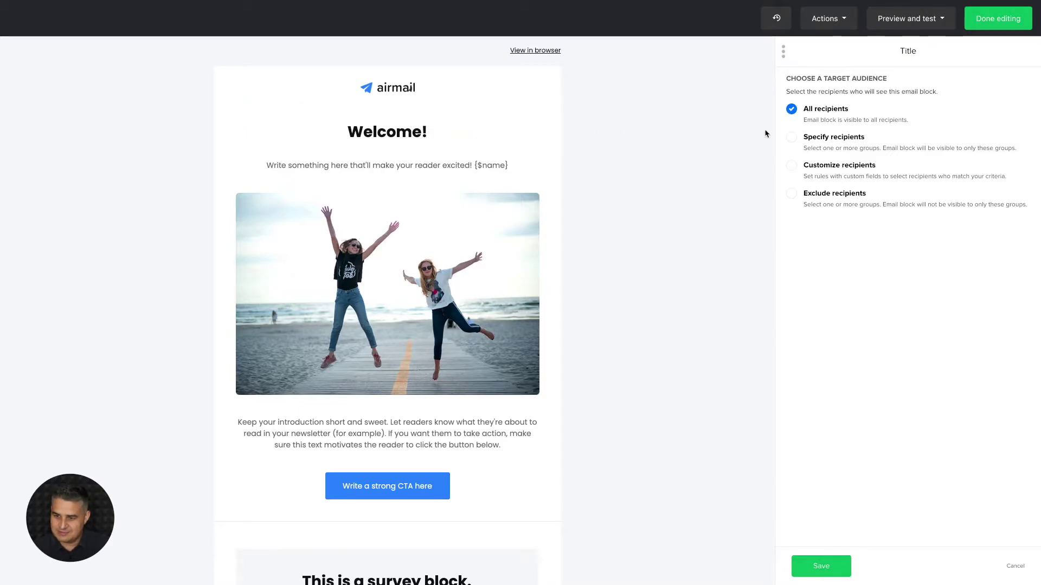
Step: Set the Welcome heading to Specify recipients with only People from New York ticked, and save
left_click(790, 137)
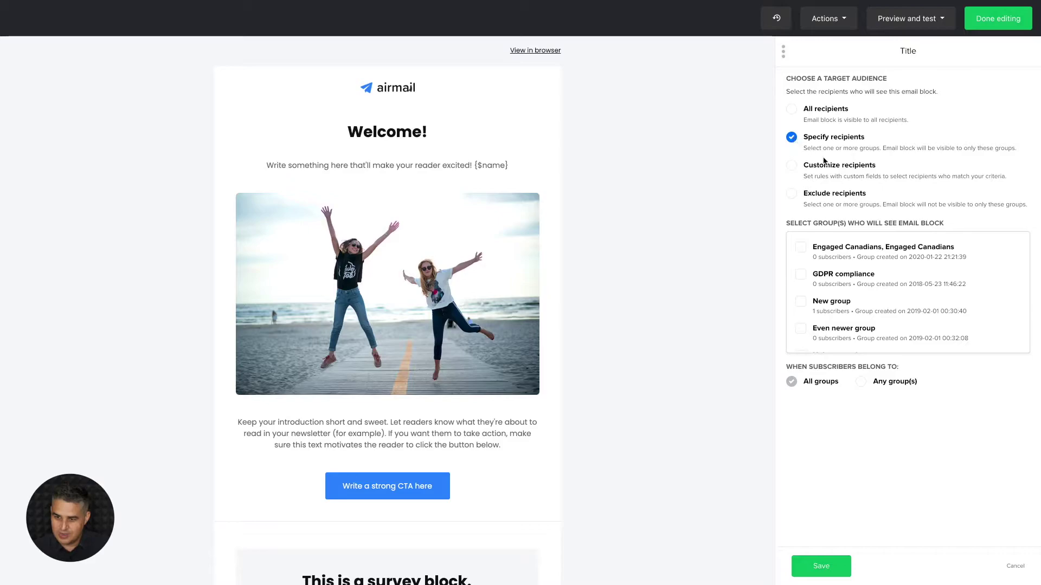
scroll(889, 291, "down", 10)
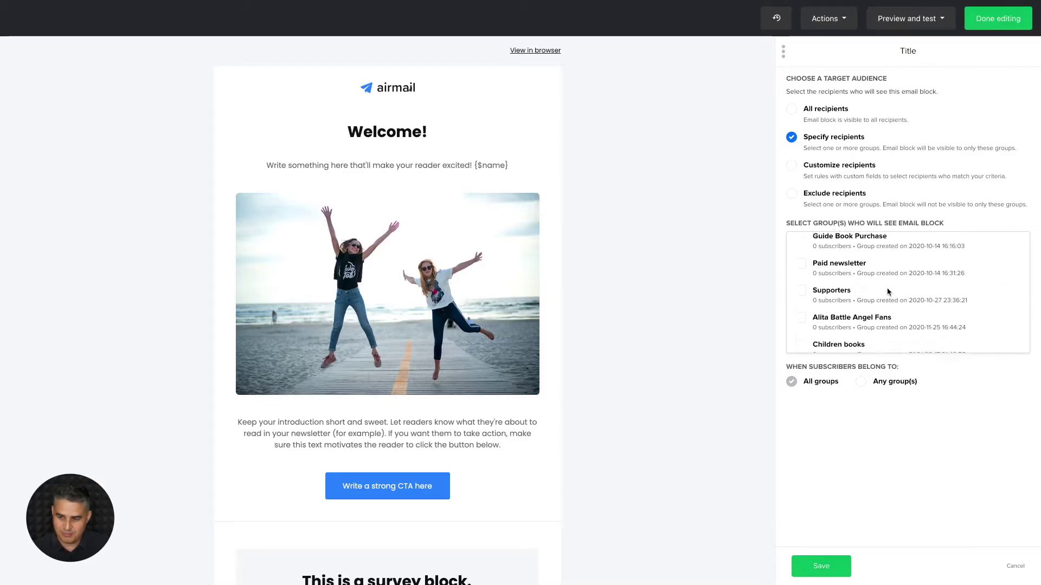
scroll(889, 291, "down", 1)
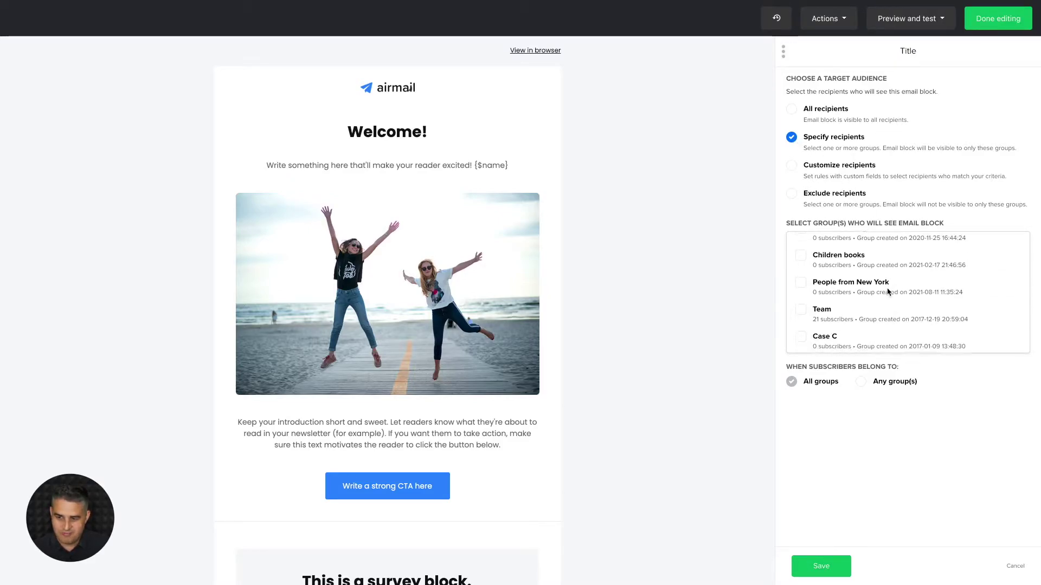
left_click(802, 283)
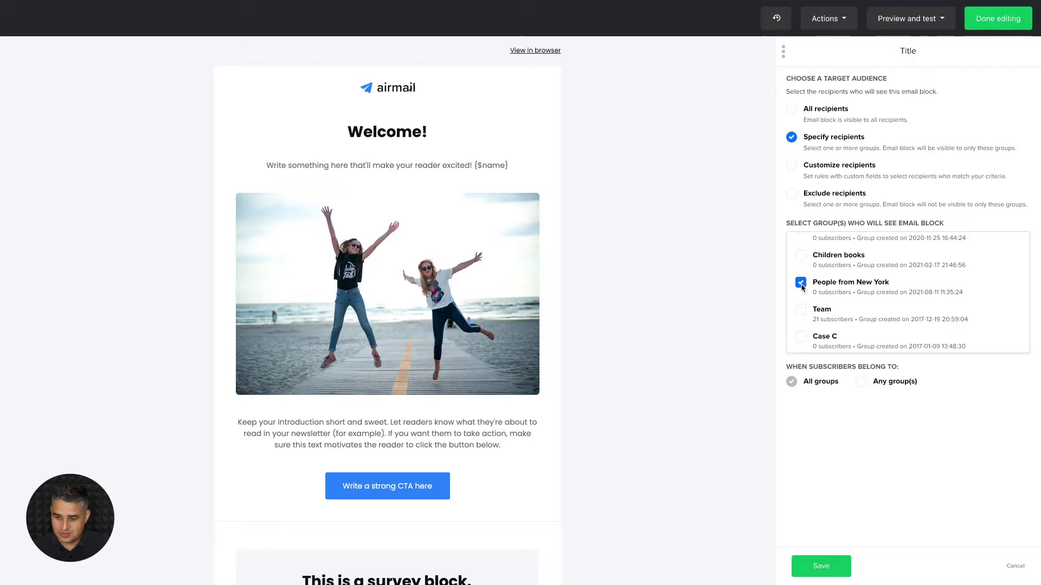
left_click(820, 570)
Step: Replace the 'Welcome!' heading text with 'Hello New York' and save it
left_click(515, 134)
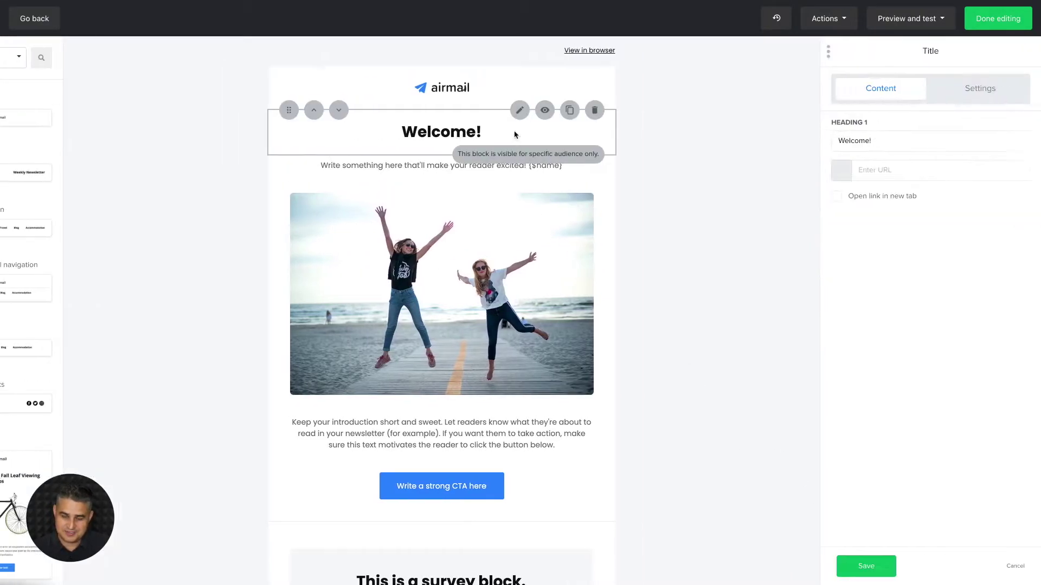
triple_click(797, 140)
type("H")
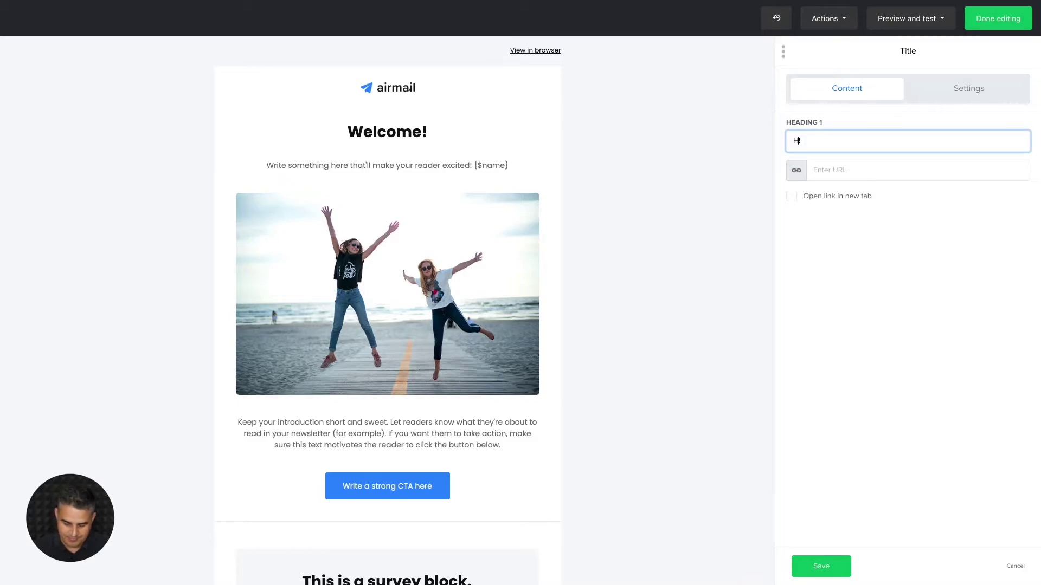
type("ello New ")
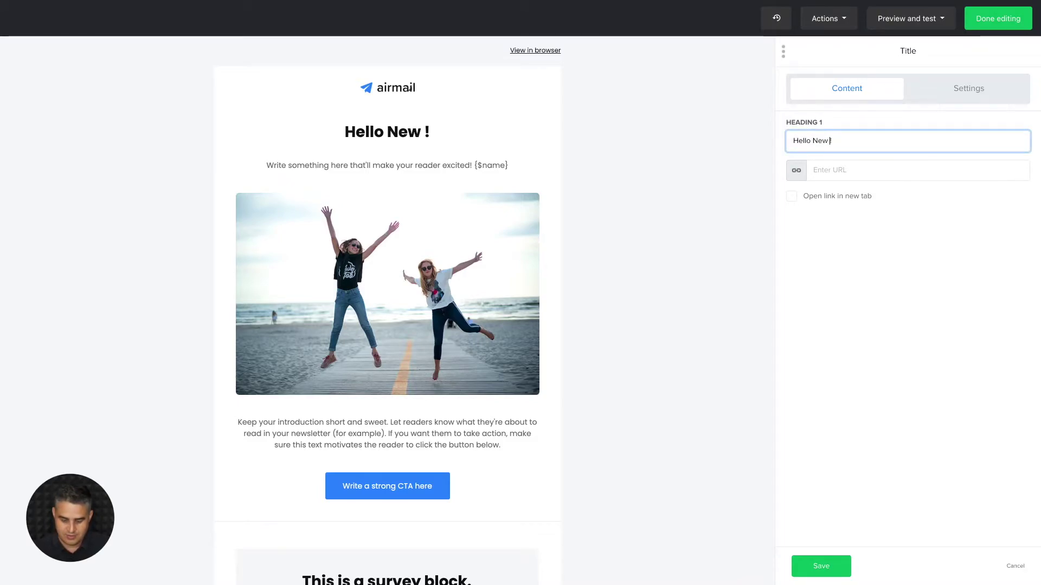
type("York")
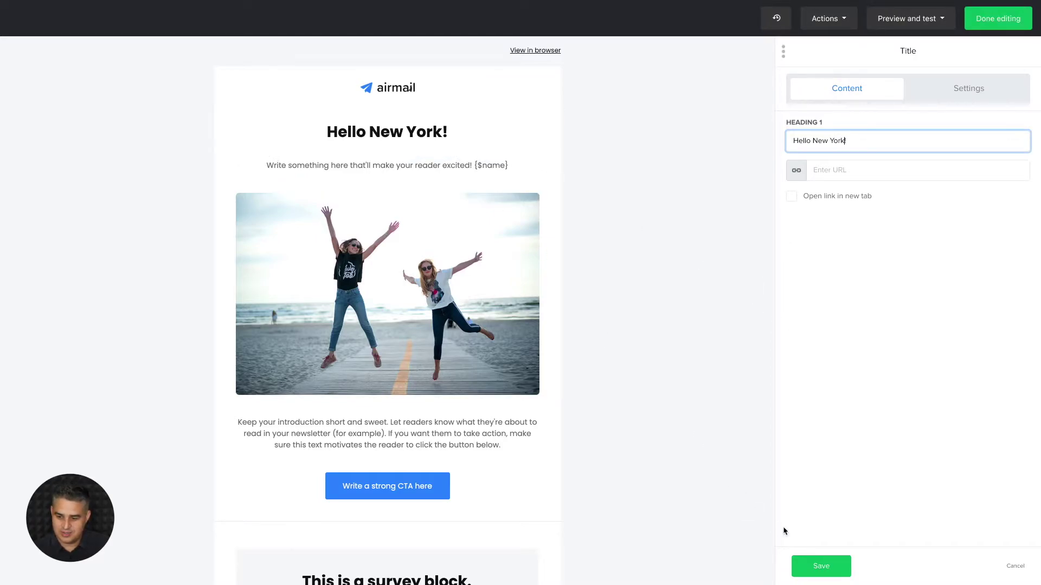
left_click(806, 557)
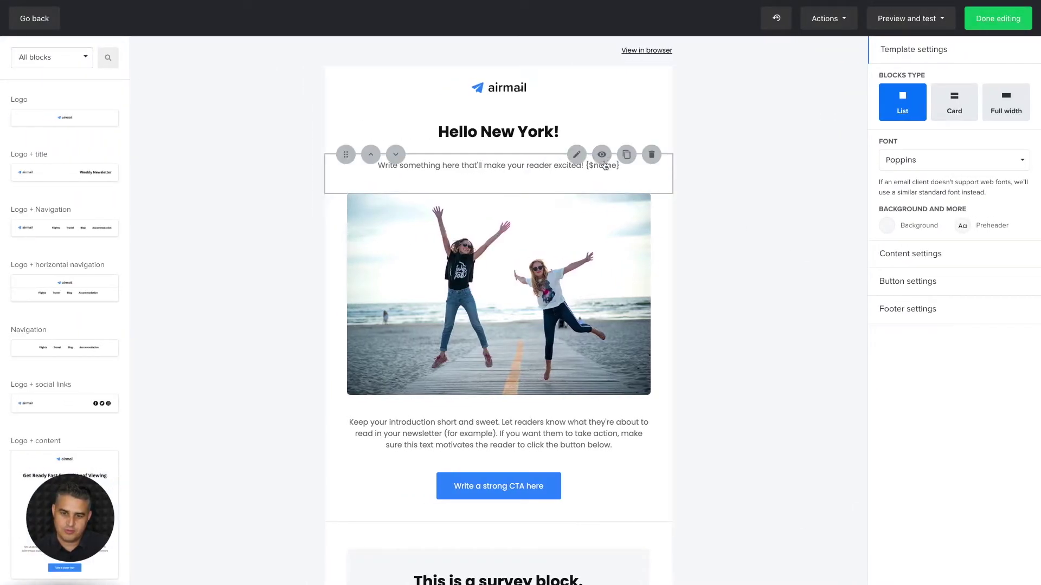
left_click(576, 108)
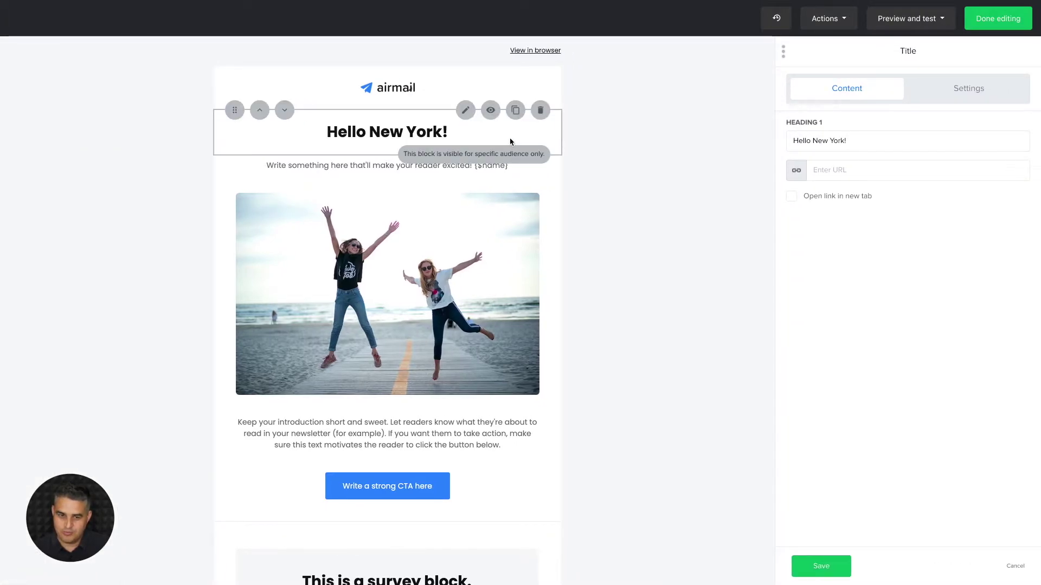
Step: Add a custom field rule City equals 'New York', then switch the heading's audience to Exclude recipients
left_click(491, 110)
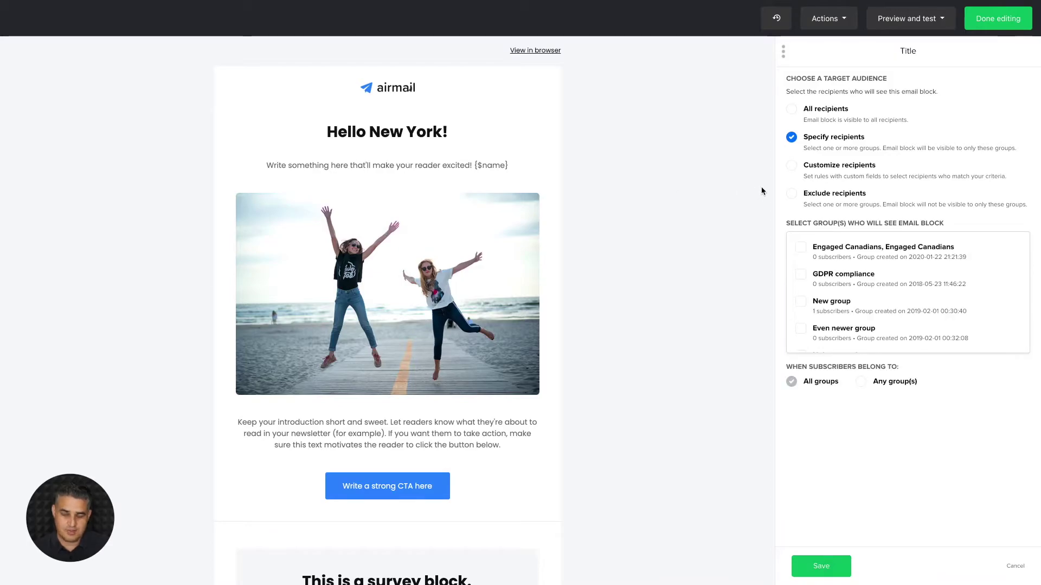
left_click(791, 166)
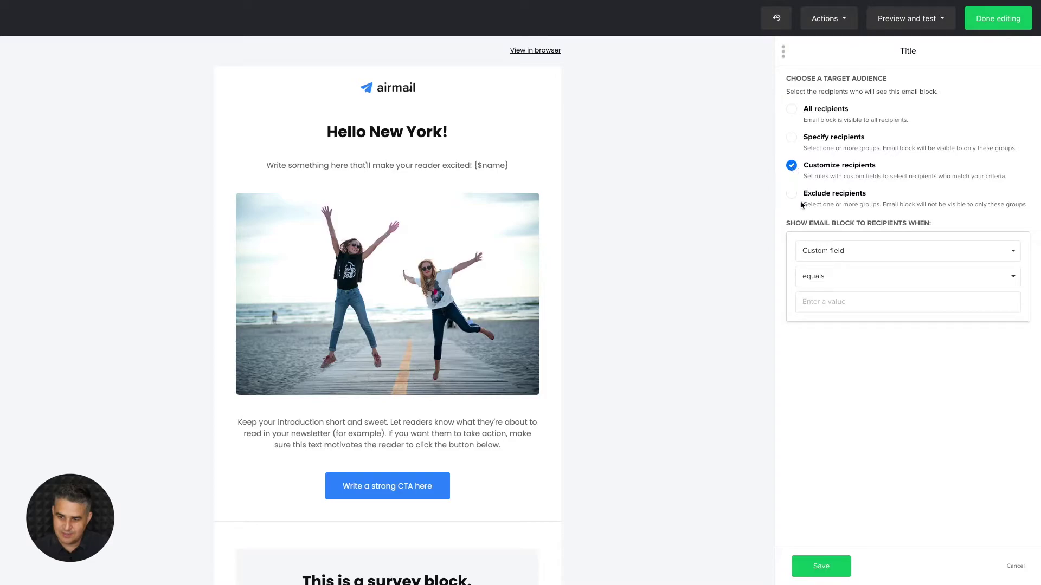
left_click(847, 253)
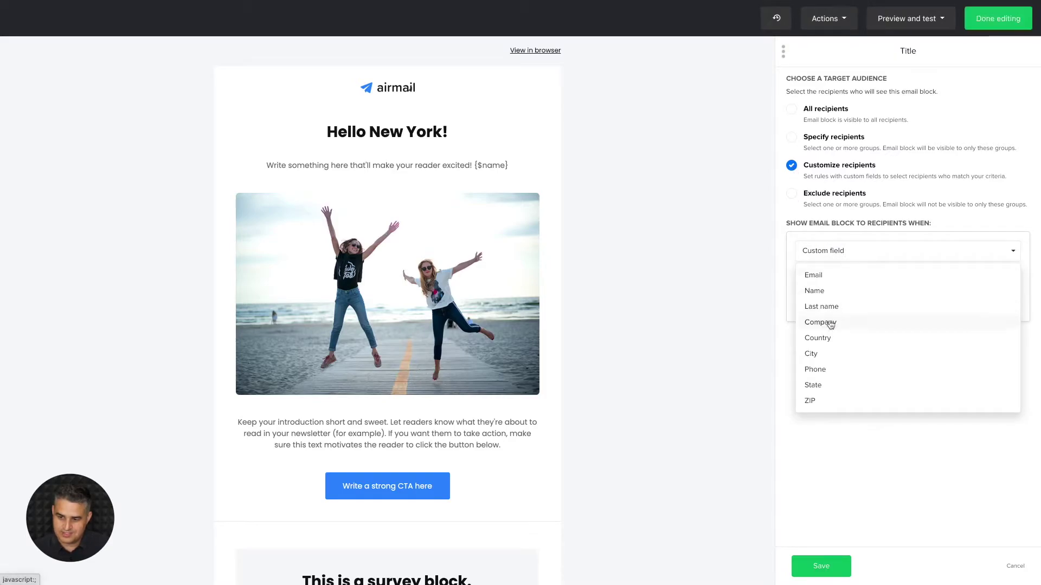
left_click(814, 354)
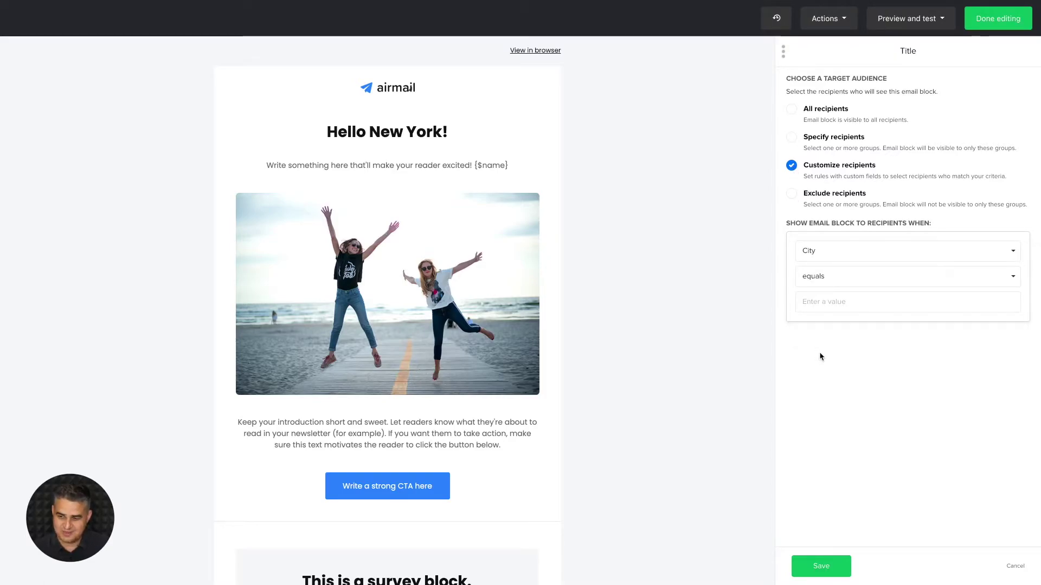
left_click(833, 304)
type("N")
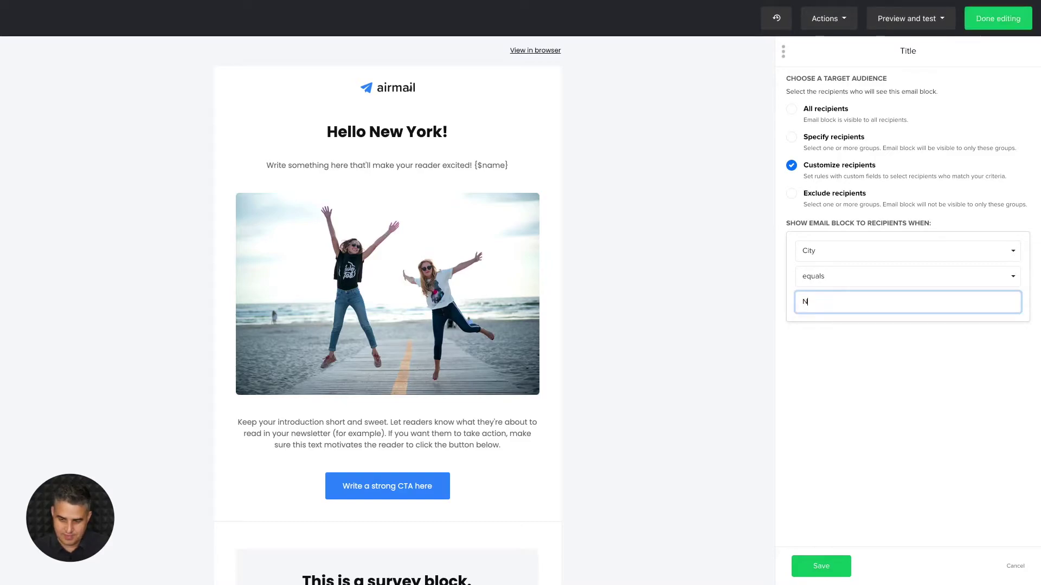
type("ew York")
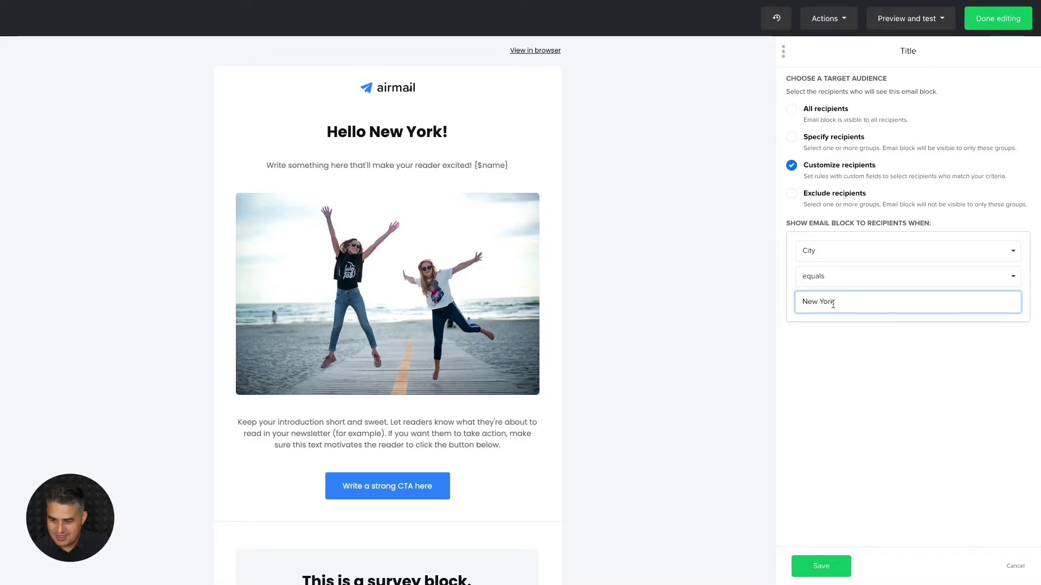
left_click(791, 194)
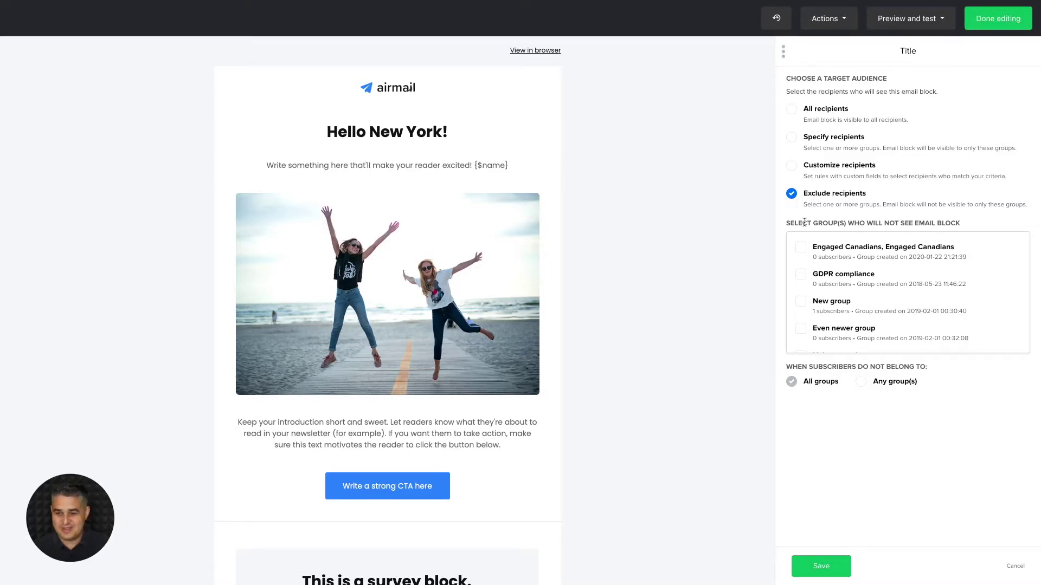
Step: After toggling GDPR compliance off again, choose Specify recipients with People from New York and save
left_click(801, 275)
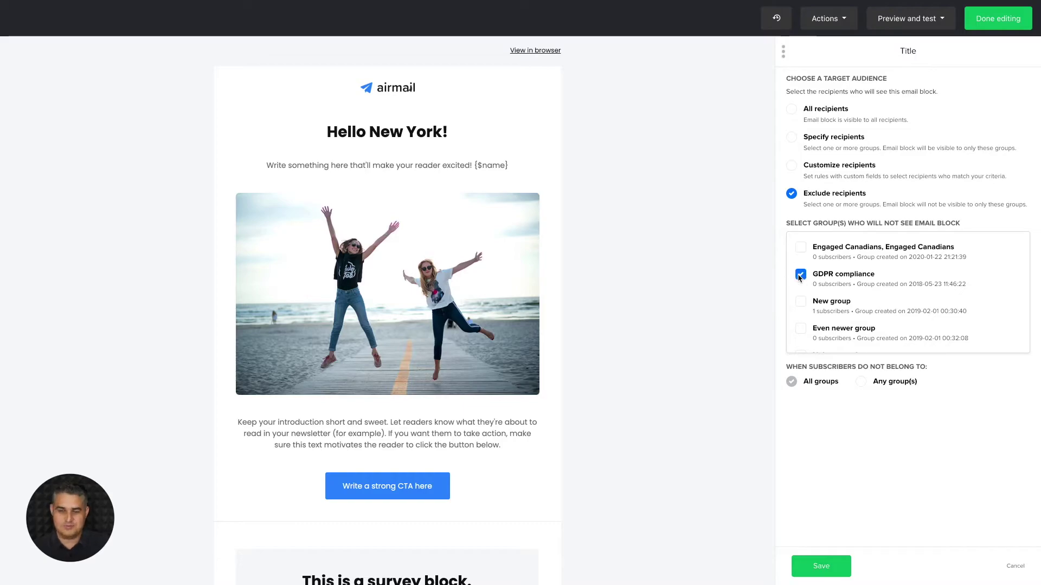
left_click(800, 275)
mouse_move(499, 155)
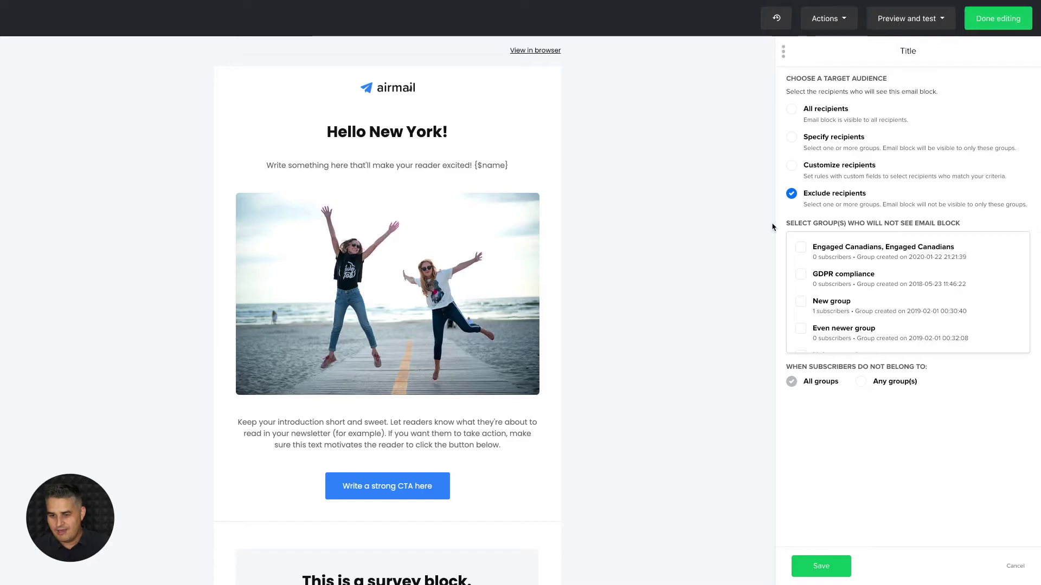
left_click(791, 138)
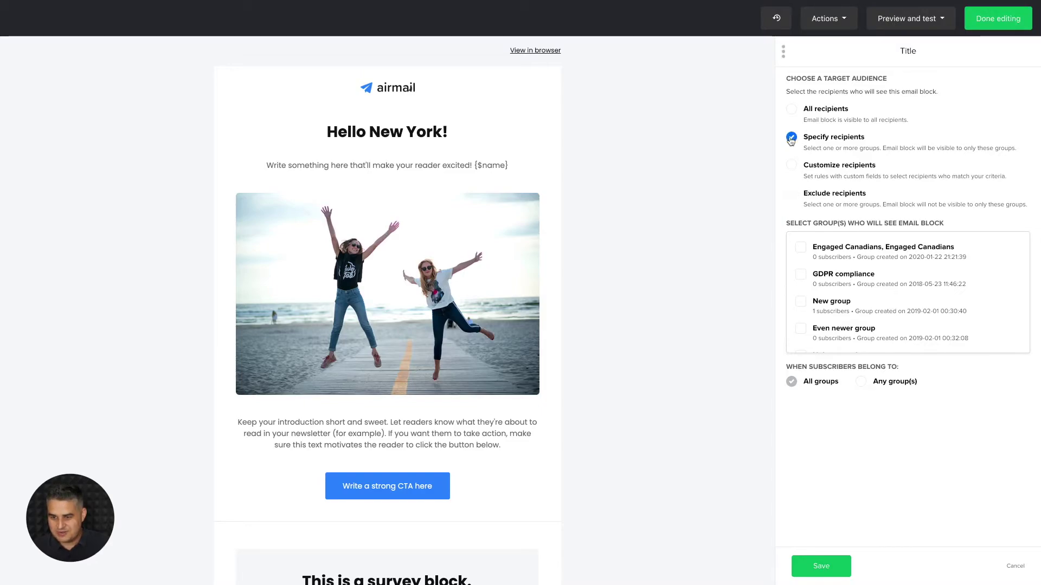
scroll(851, 304, "down", 5)
left_click(846, 332)
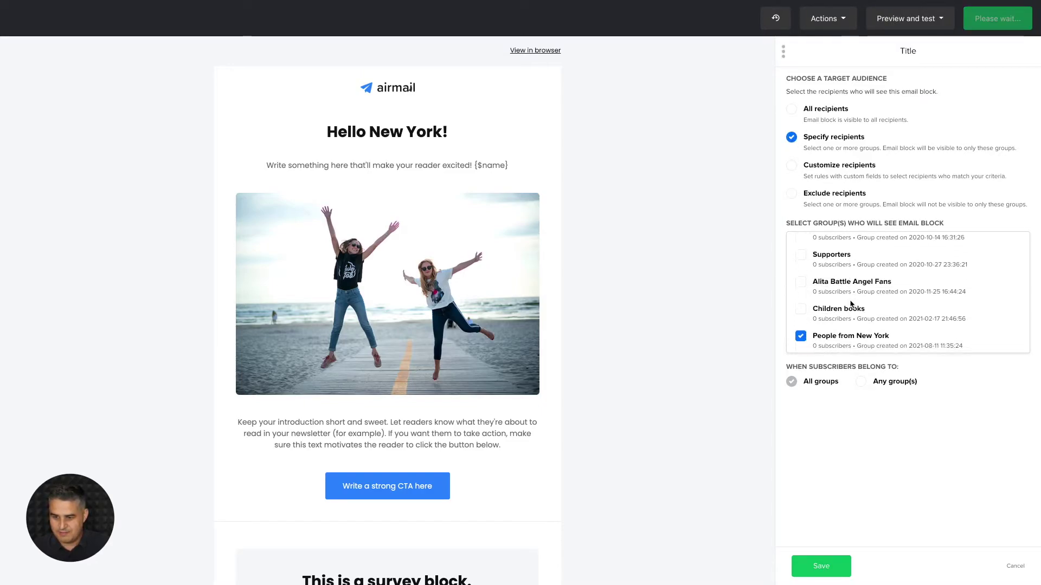
scroll(868, 304, "down", 2)
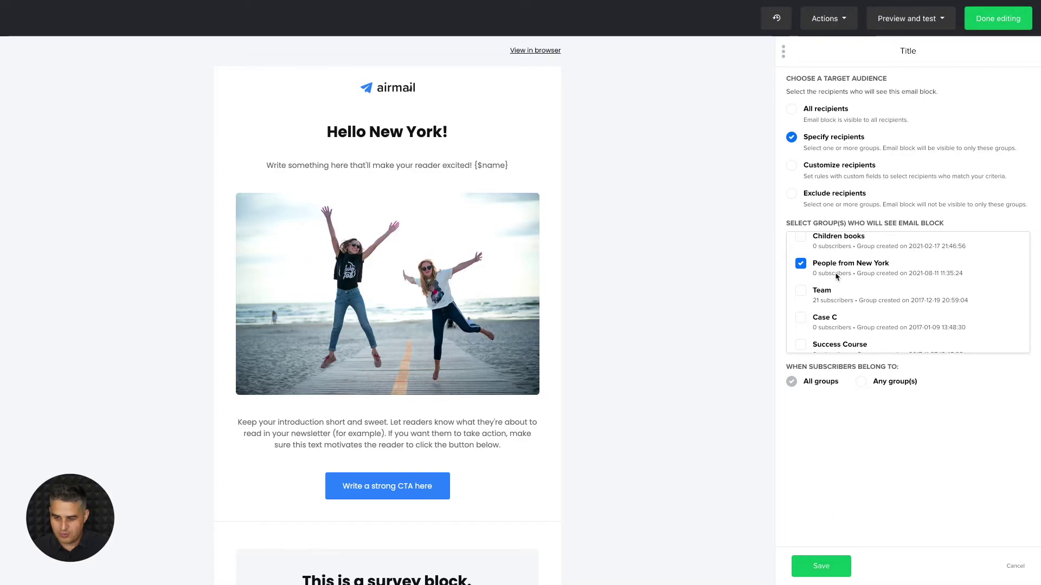
left_click(820, 566)
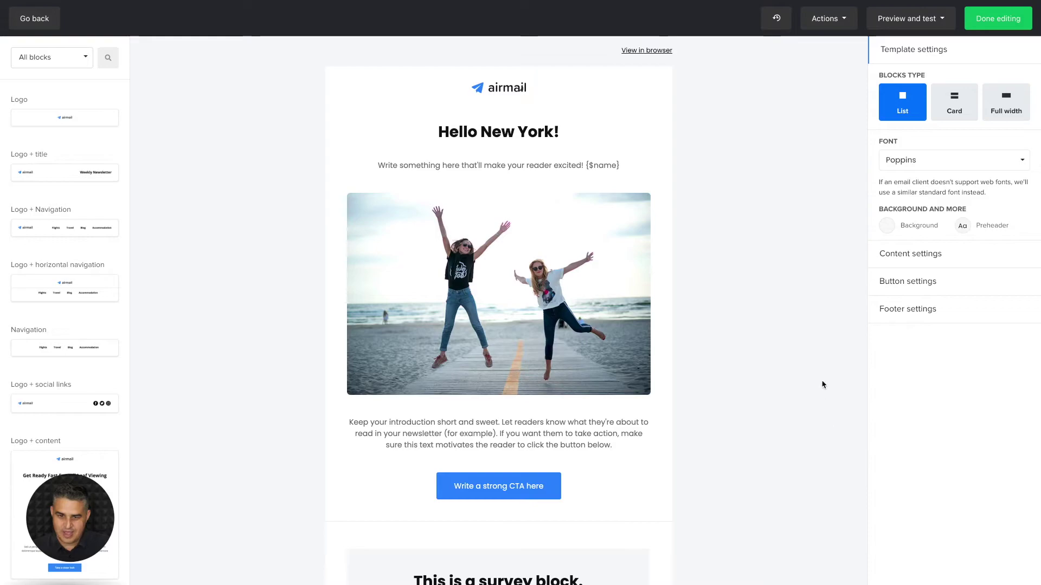
Step: Preview the email targeted by group as People from New York recipients see it
left_click(910, 21)
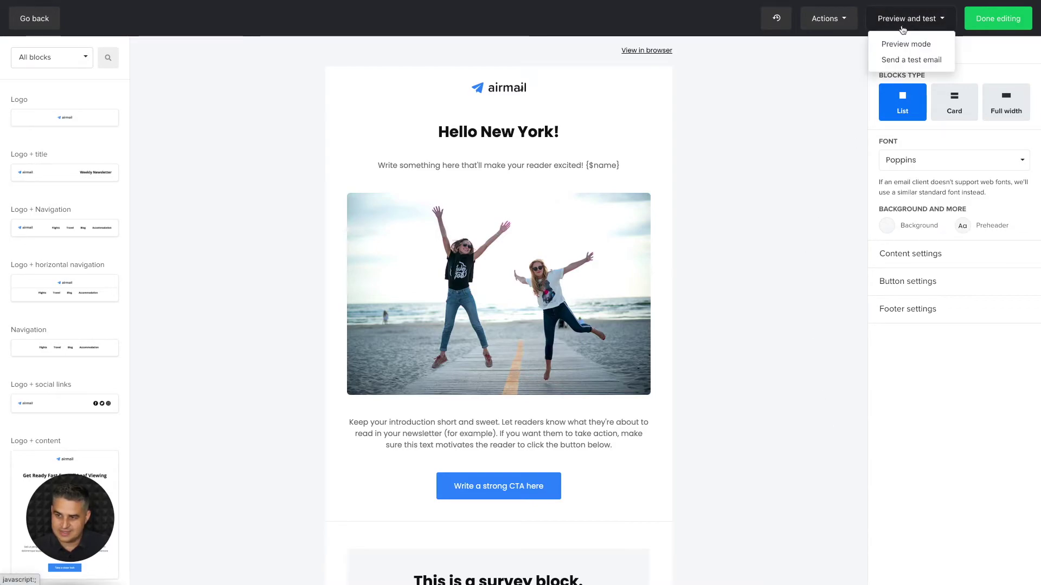
left_click(899, 43)
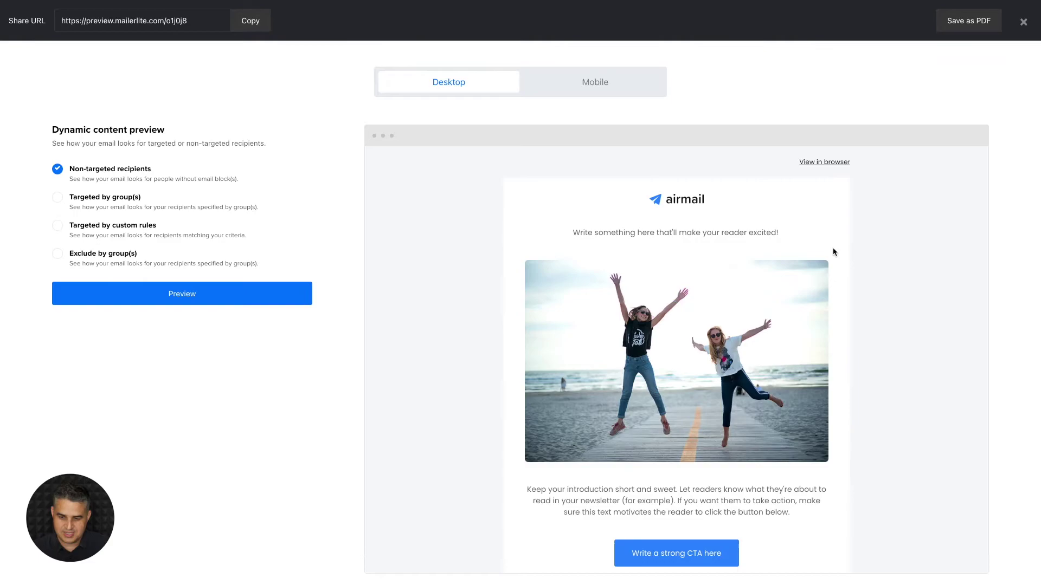
scroll(832, 249, "down", 1)
scroll(830, 248, "up", 1)
left_click(58, 199)
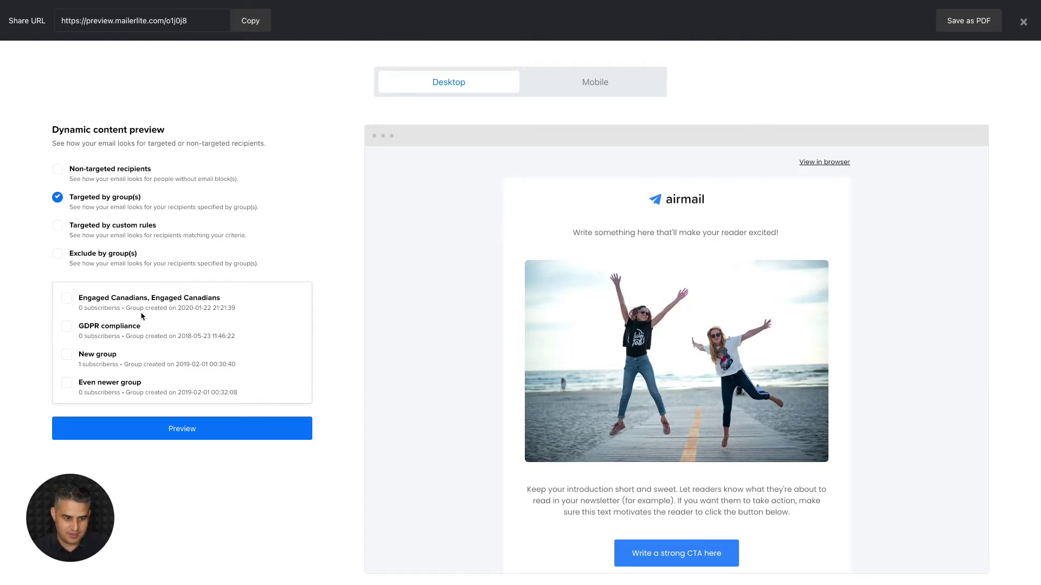
scroll(140, 316, "down", 10)
scroll(140, 316, "down", 15)
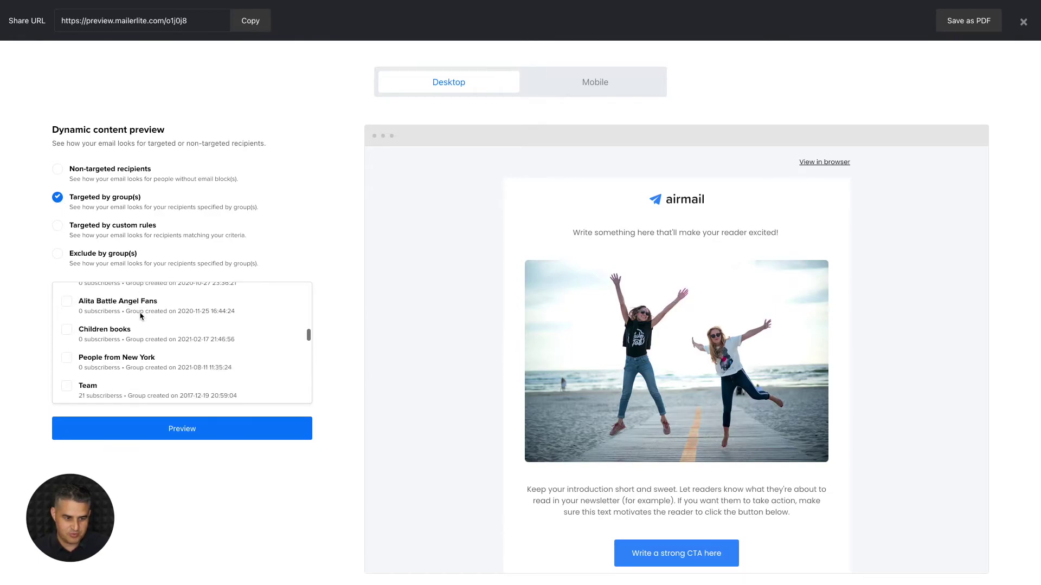
scroll(140, 316, "down", 5)
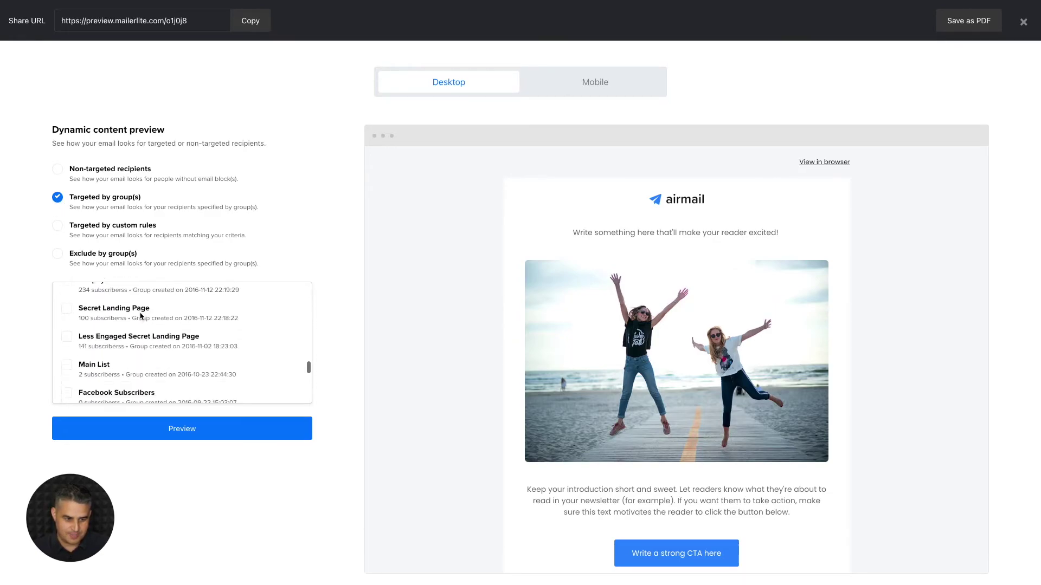
scroll(140, 316, "up", 10)
scroll(140, 316, "up", 1)
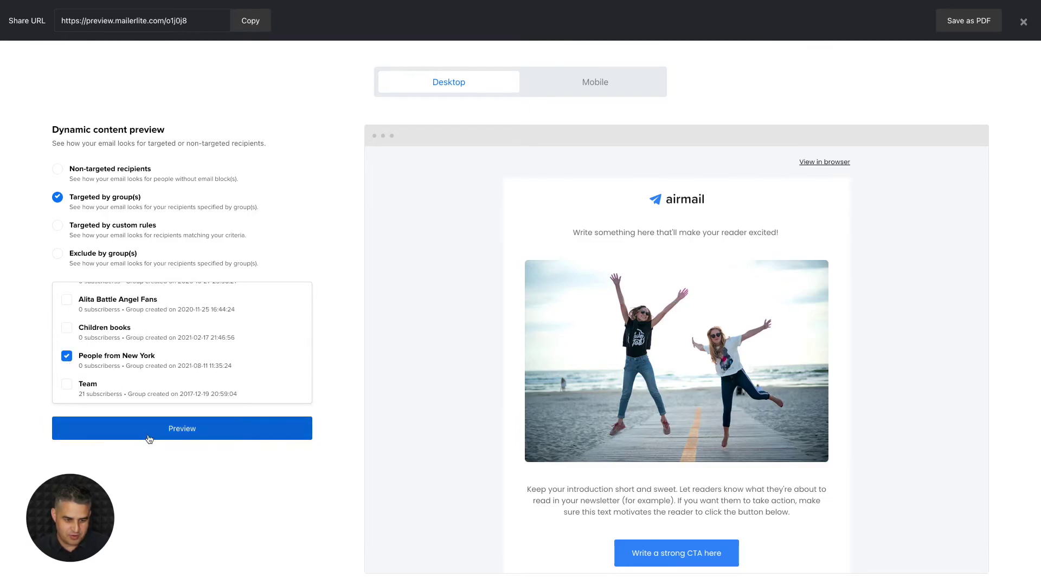
left_click(182, 439)
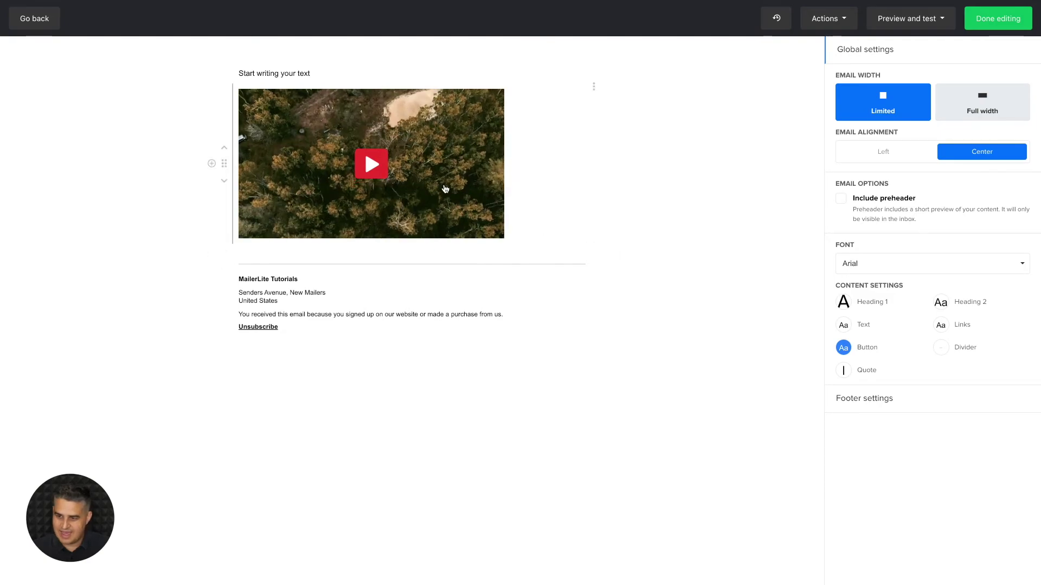
Step: Set the video block's Video Preview to Static image, save, and open its target audience settings
left_click(428, 178)
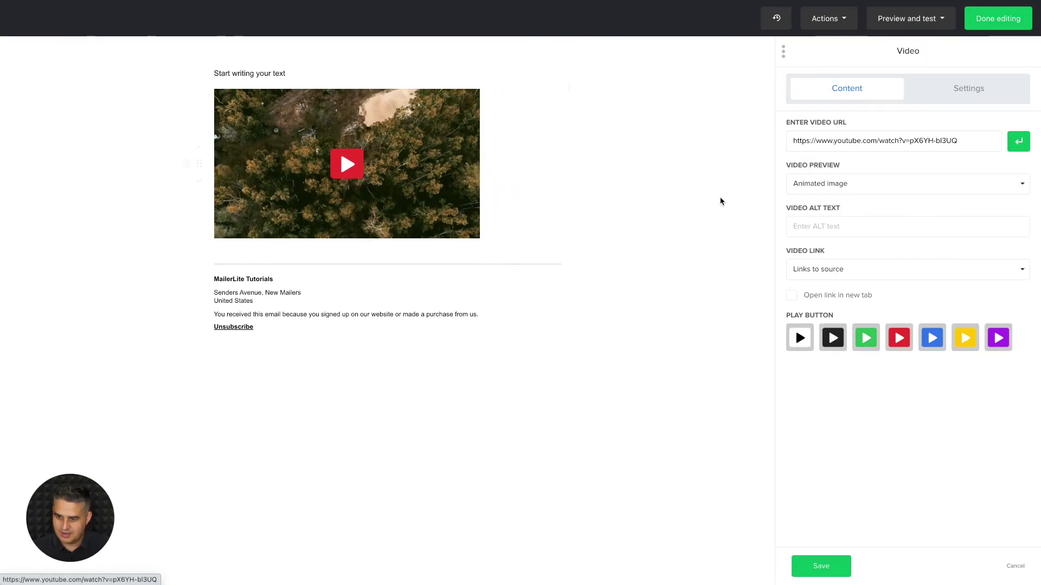
left_click(811, 187)
left_click(813, 224)
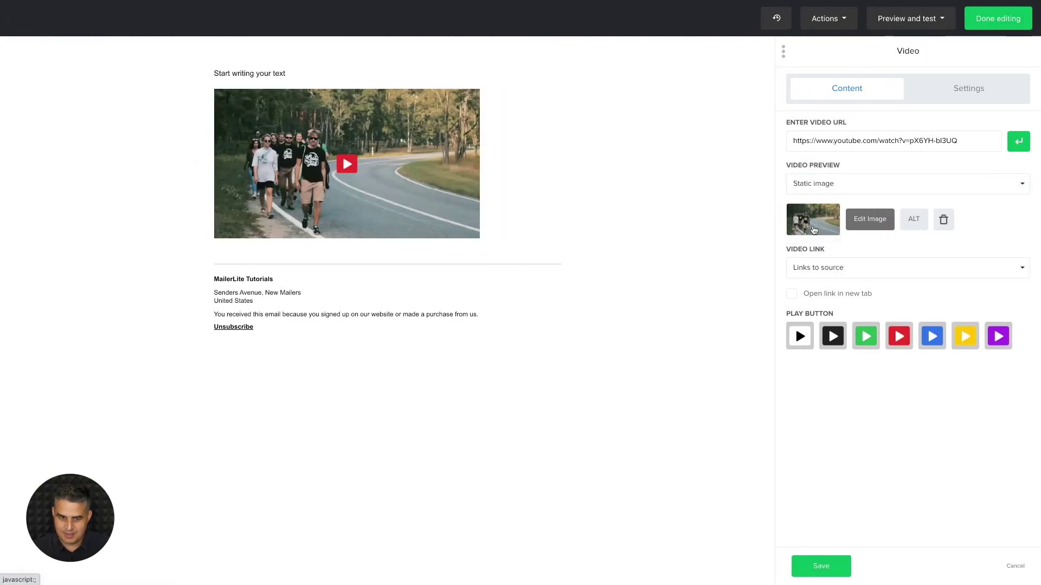
left_click(820, 566)
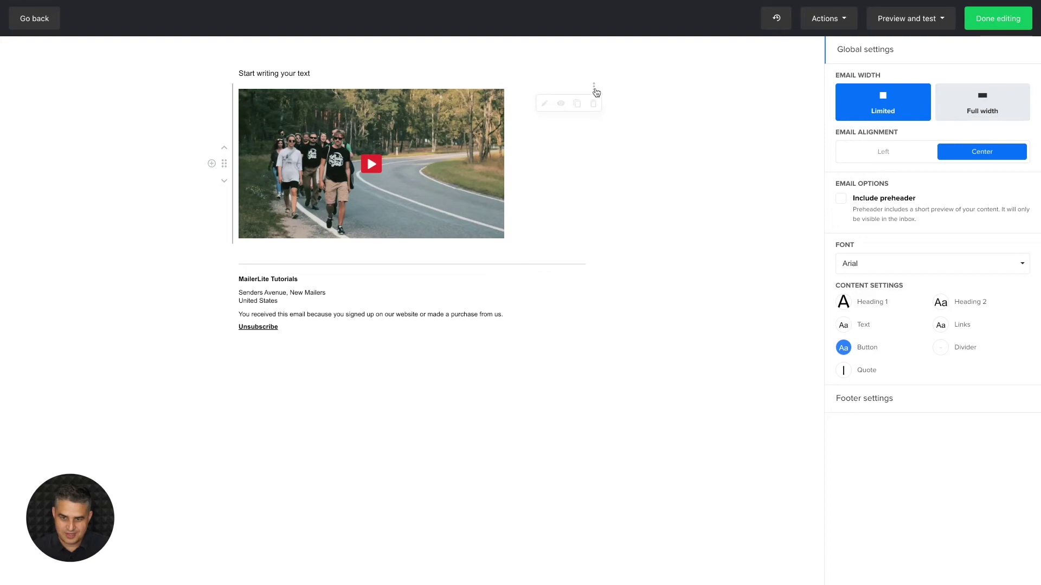
left_click(594, 88)
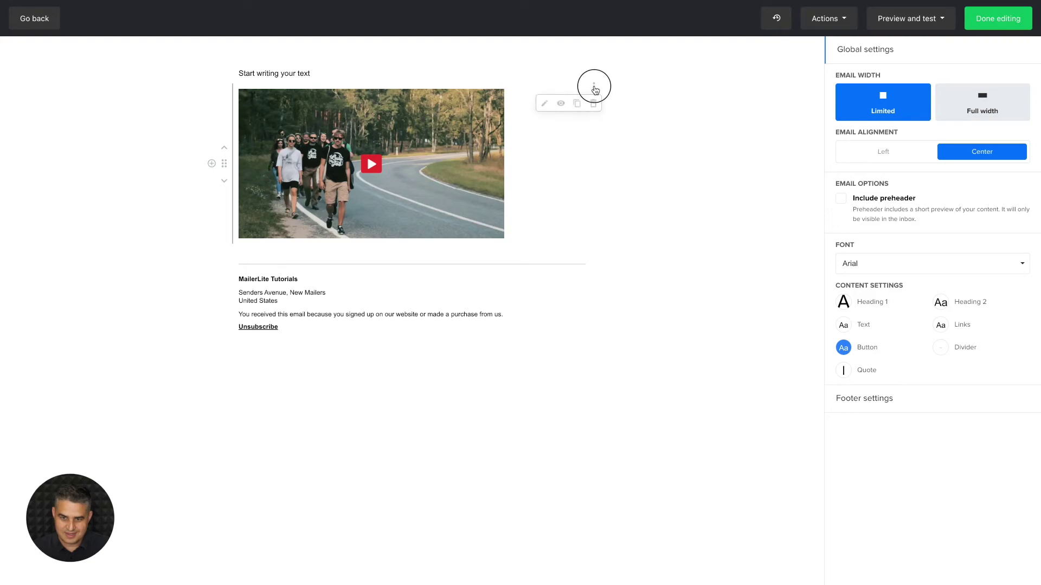
left_click(561, 104)
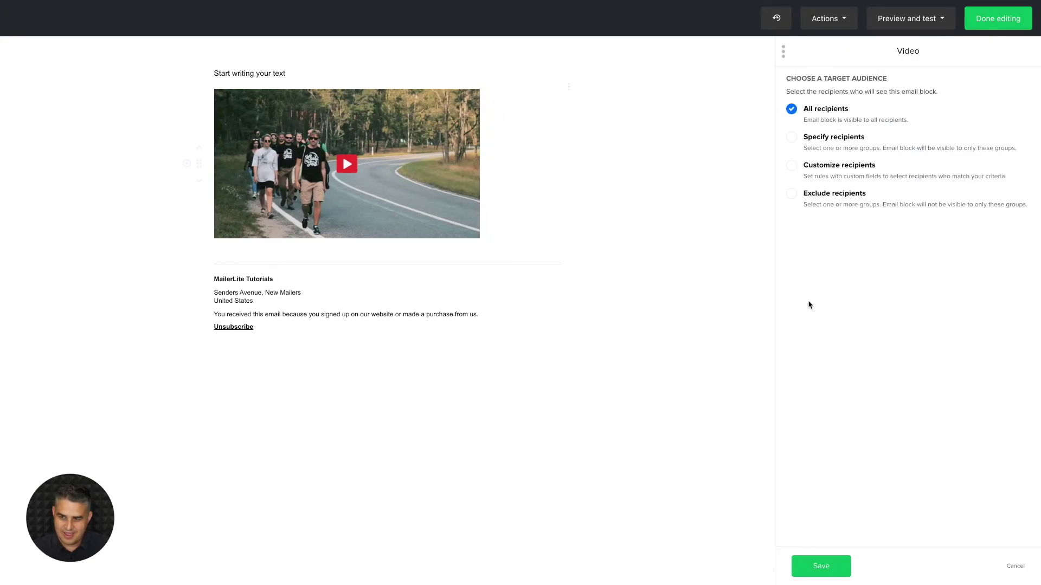